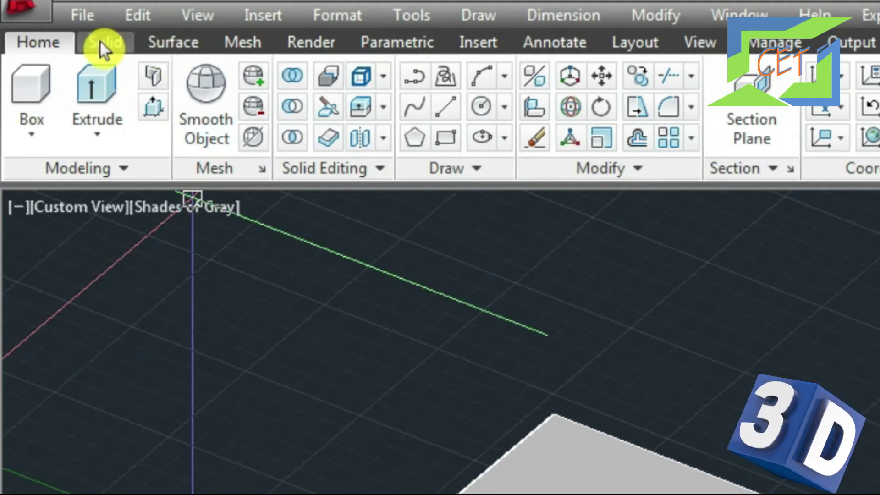
Start the Offset Edge command from the Solid tab's Solid Editing panel
click(102, 42)
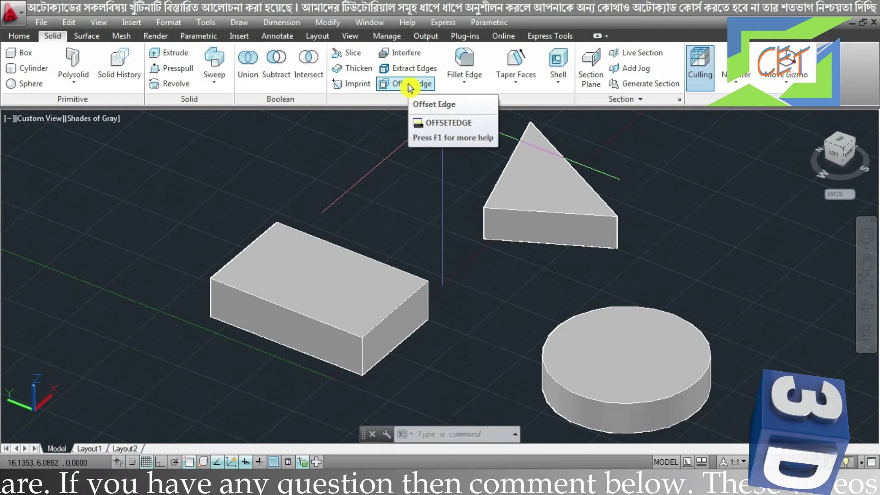
click(409, 88)
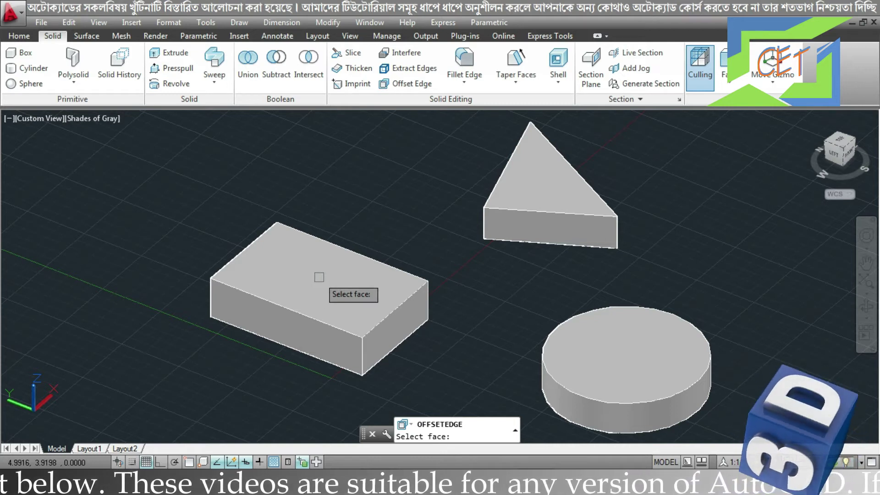
Offset the box's top face edges inward to form an inset rectangle, then exit
click(319, 277)
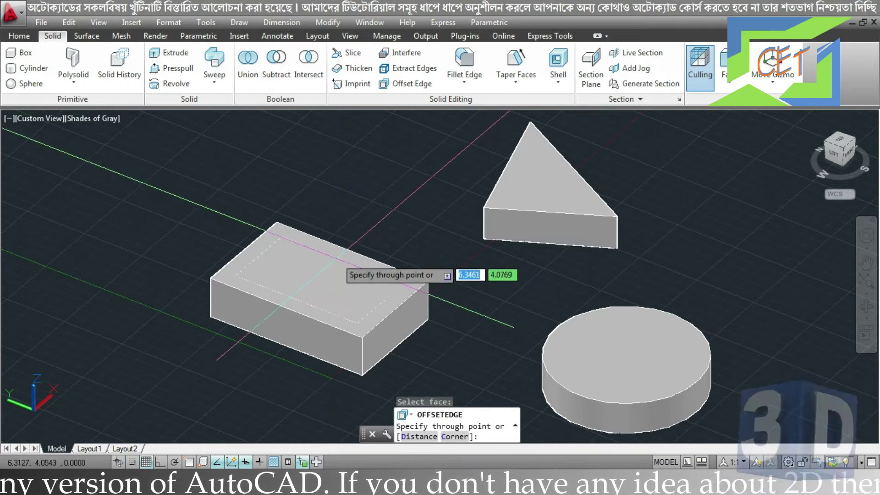
click(337, 260)
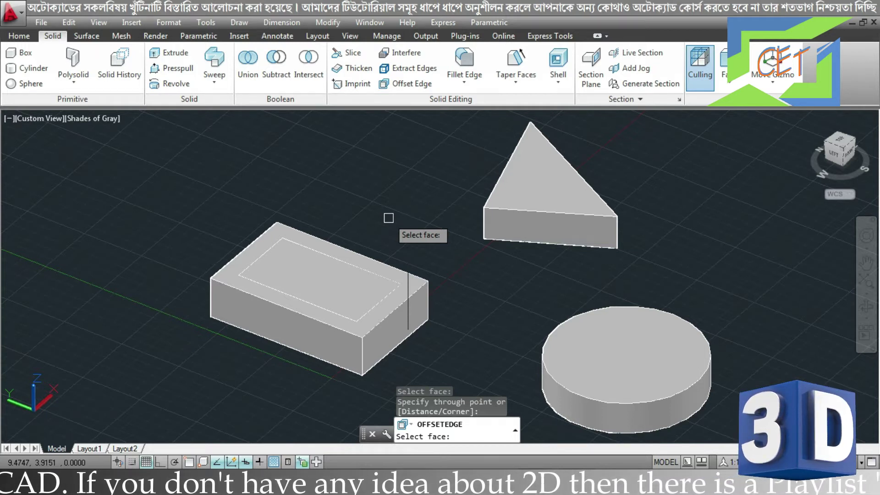
key(Escape)
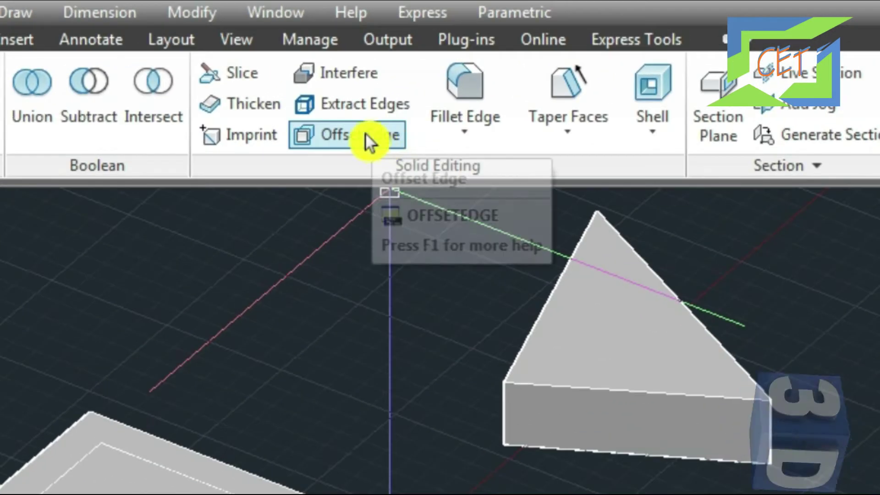
Offset the box's long front face outward into a larger surrounding rectangle
click(365, 134)
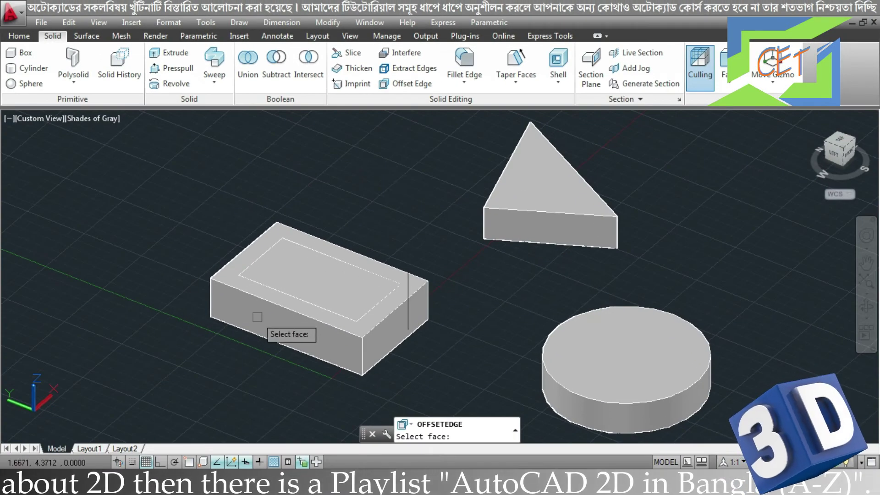
click(257, 317)
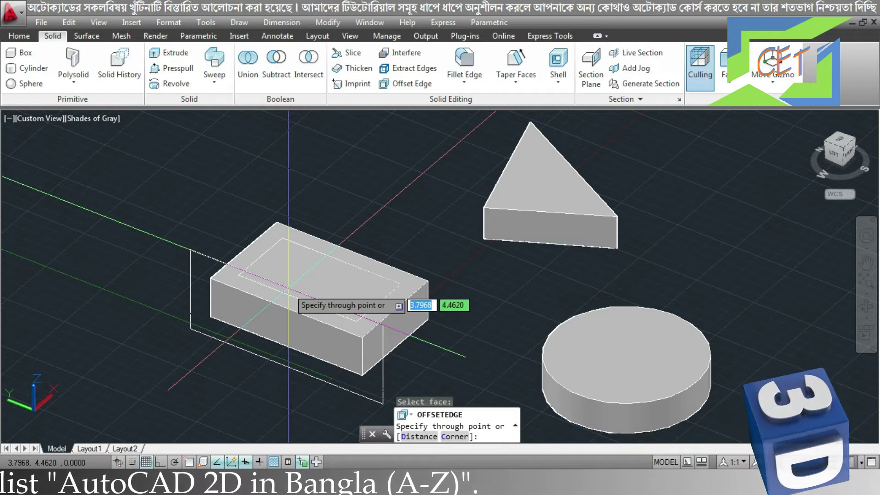
click(288, 288)
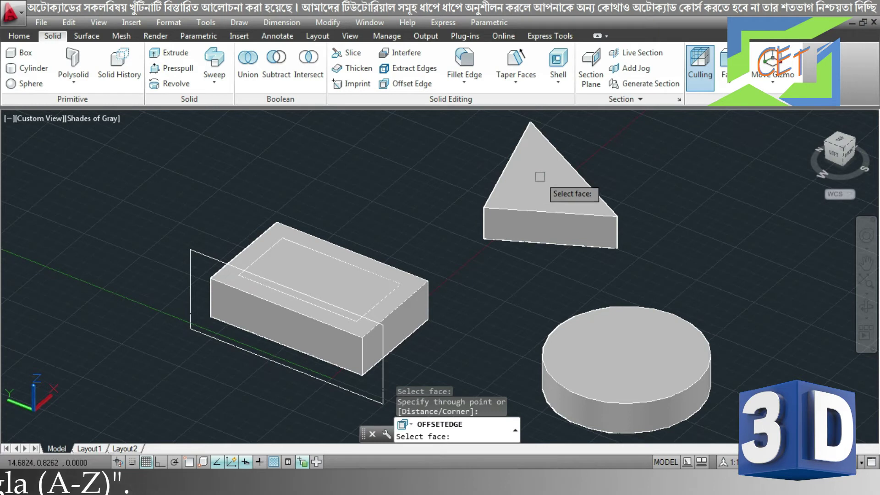
Outline the triangular prism's top face at a 0.5 distance outside it
click(540, 176)
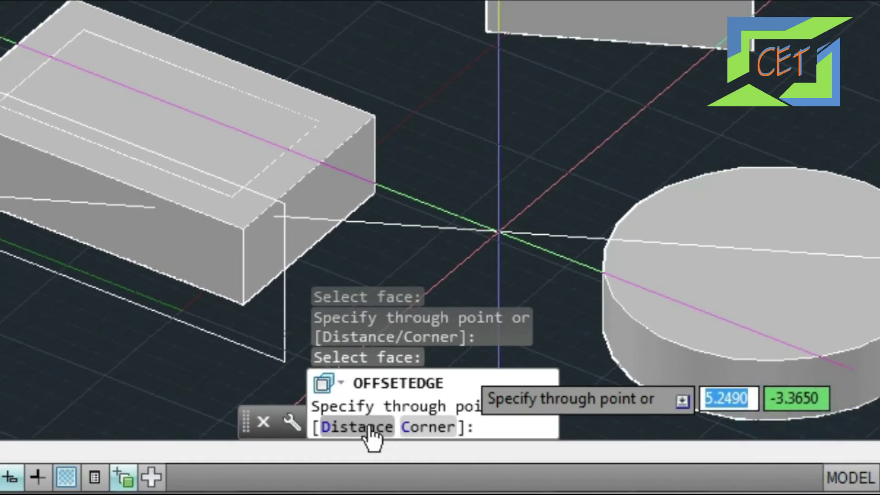
text(d)
key(Return)
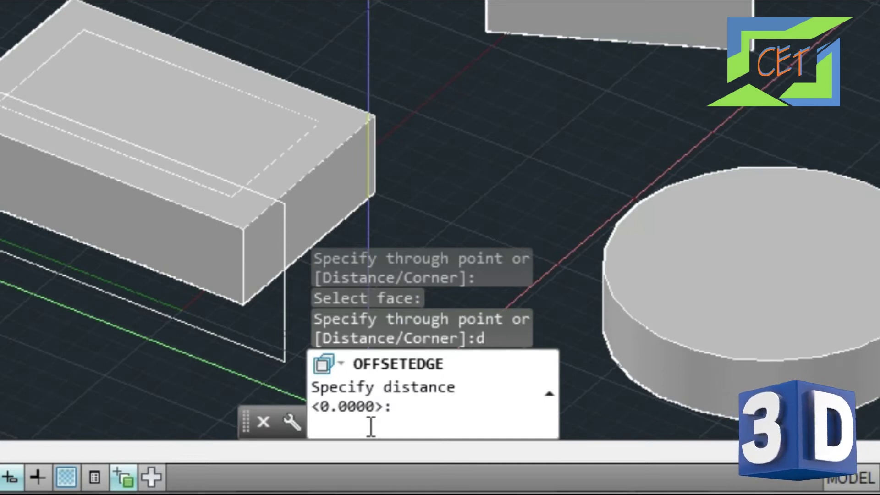
text(5)
key(Return)
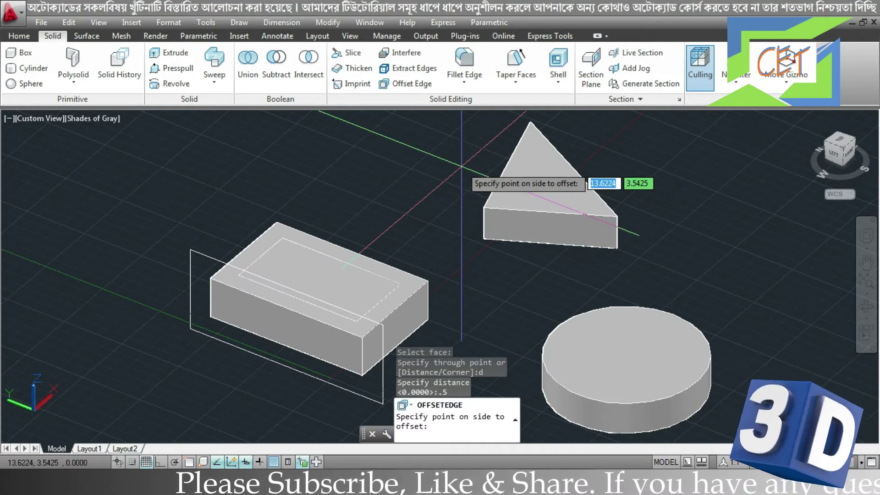
click(461, 168)
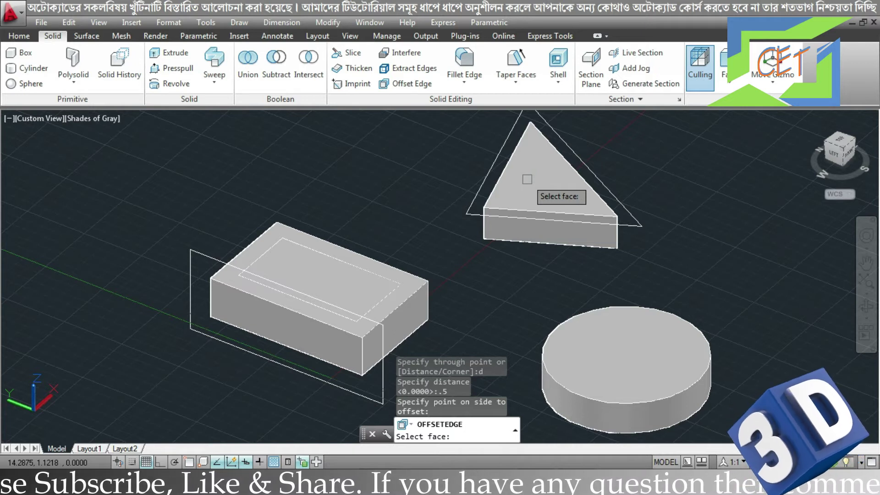
Offset the prism's top face 0.5 inward to form an inner triangle, then exit
click(527, 179)
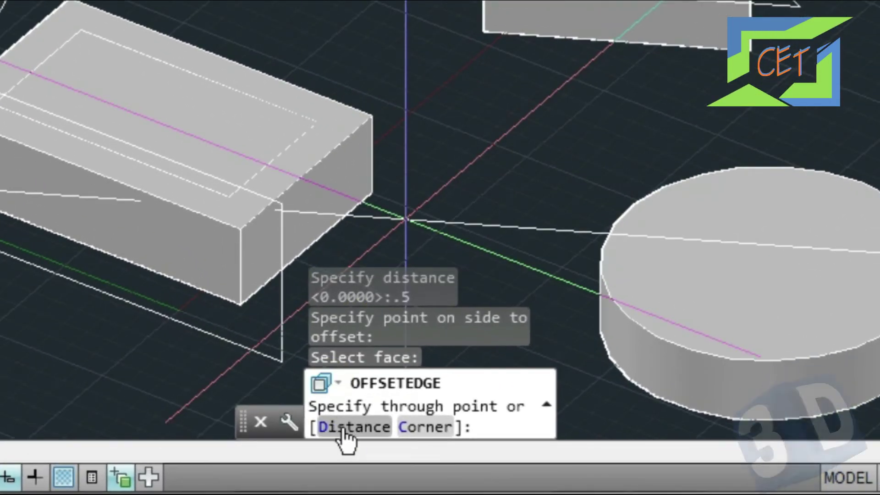
click(342, 430)
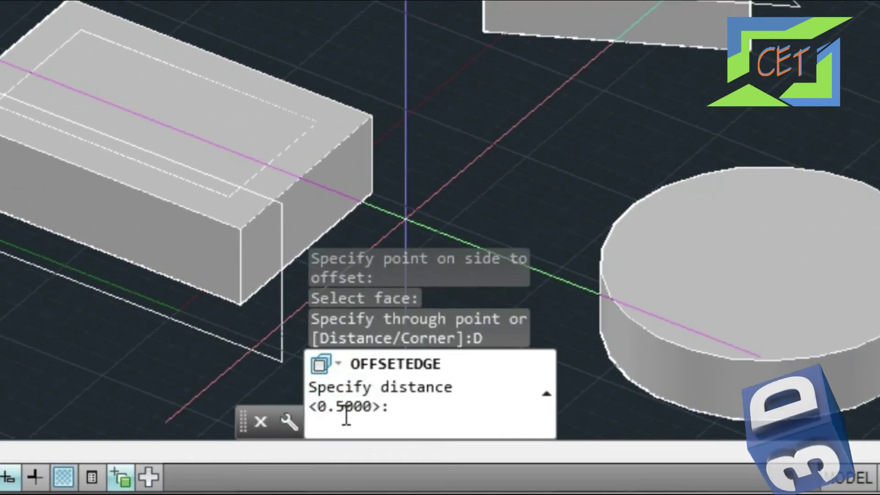
text(.5)
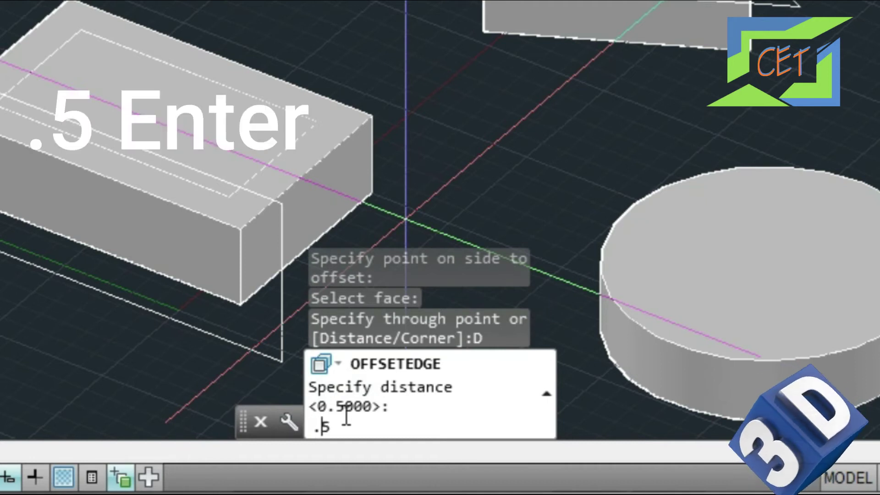
key(Return)
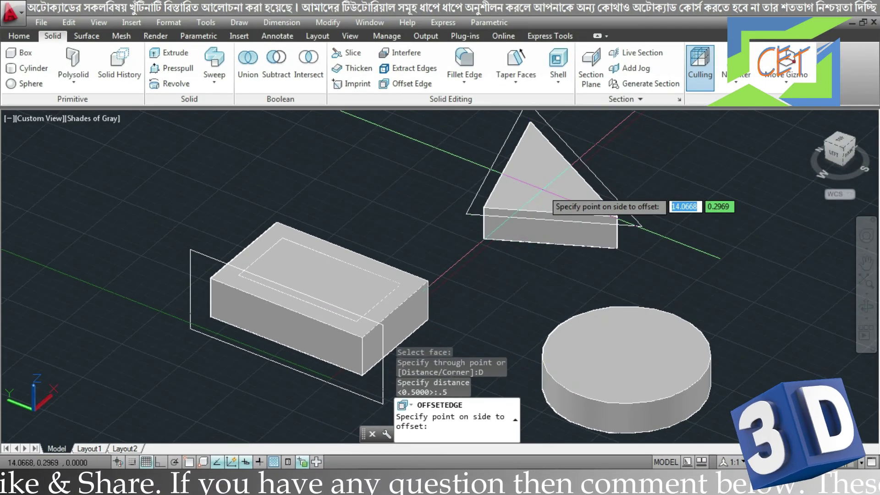
click(541, 189)
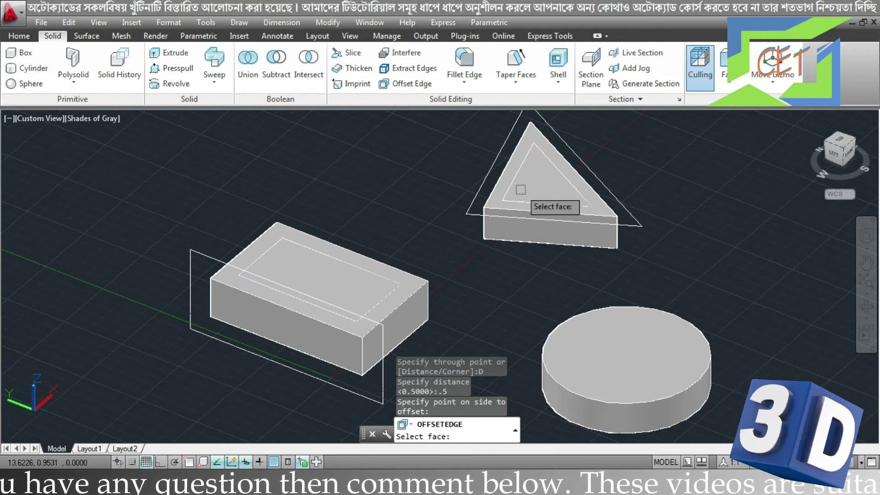
key(Escape)
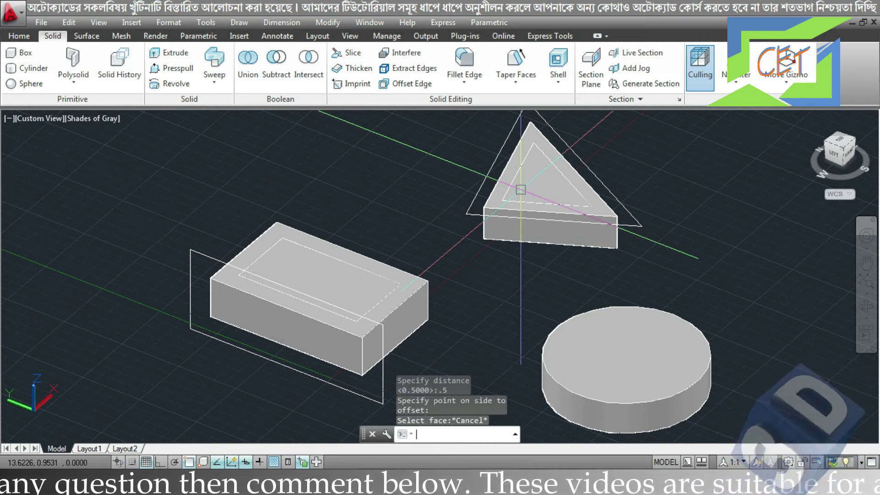
Draw a Round-corner offset outline outside the box's front face
mouse_move(518, 297)
shift+middle_down()
mouse_move(497, 298)
mouse_move(451, 272)
shift+middle_up()
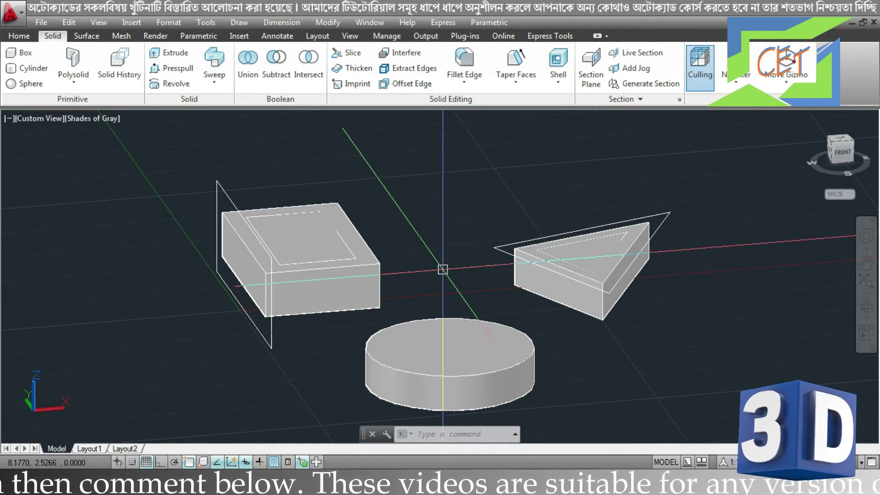
click(400, 86)
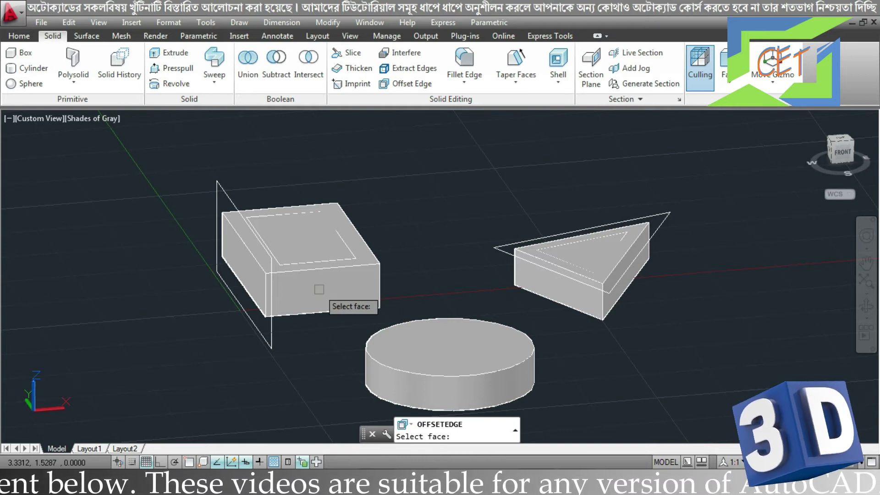
click(319, 289)
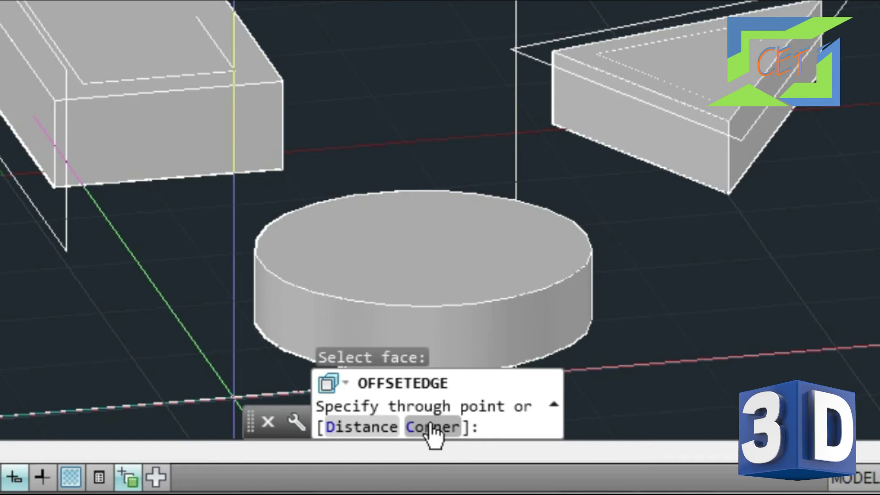
text(c)
key(Return)
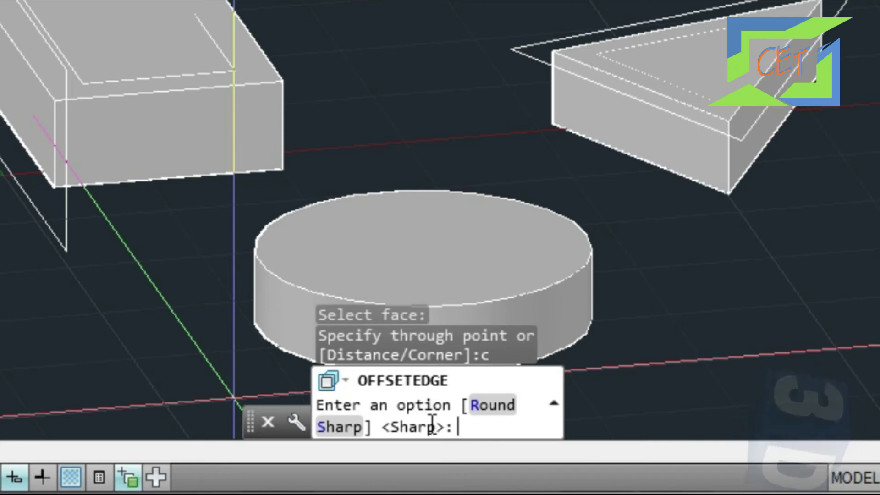
key(Down)
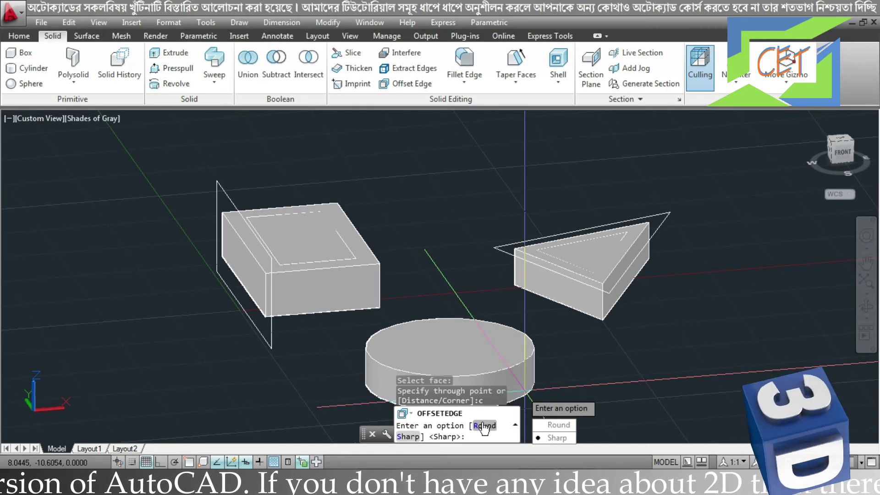
click(484, 425)
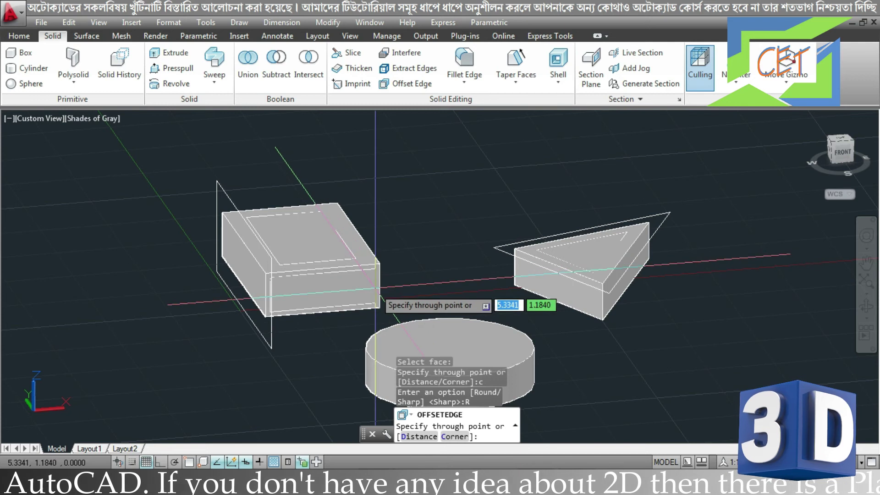
middle_drag(375, 295, 399, 300)
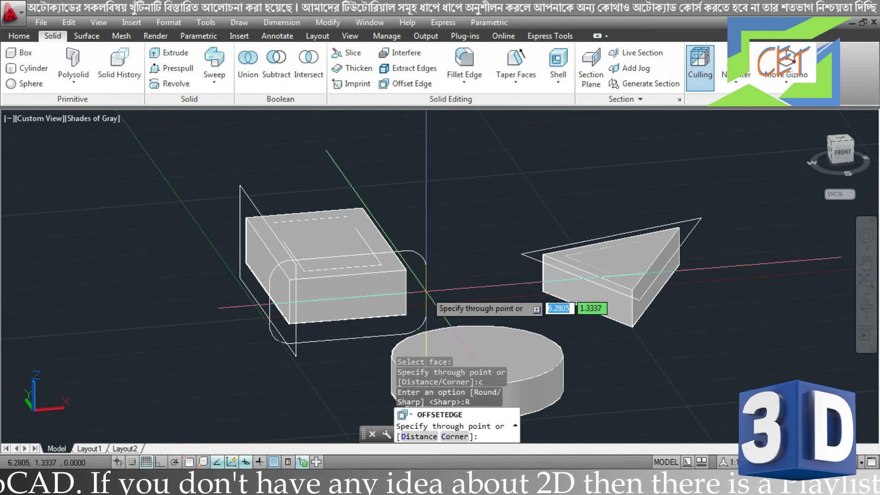
click(426, 291)
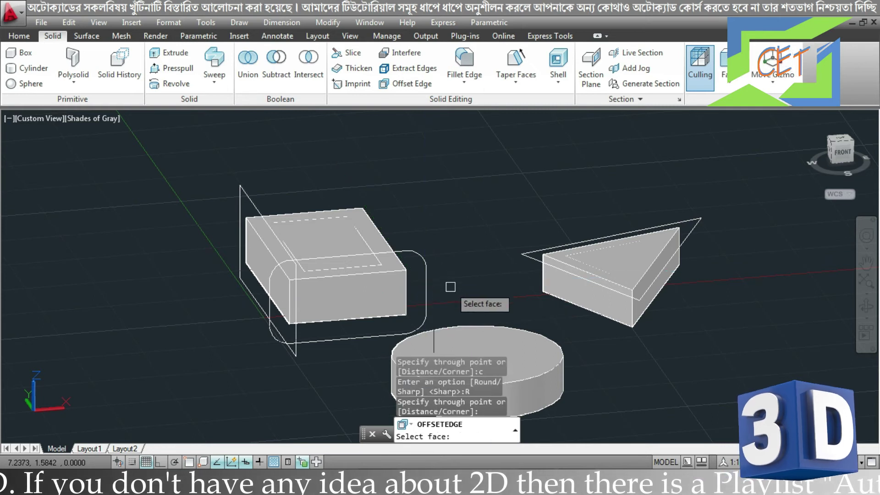
shift+middle_drag(451, 287, 536, 323)
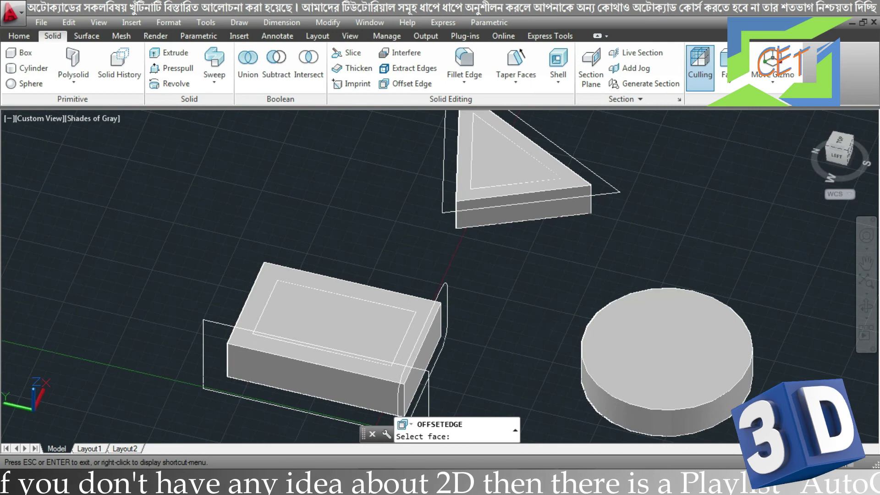
Offset the cylinder's top face inward to an inset circle, then end the command
scroll(825, 435, up, 3)
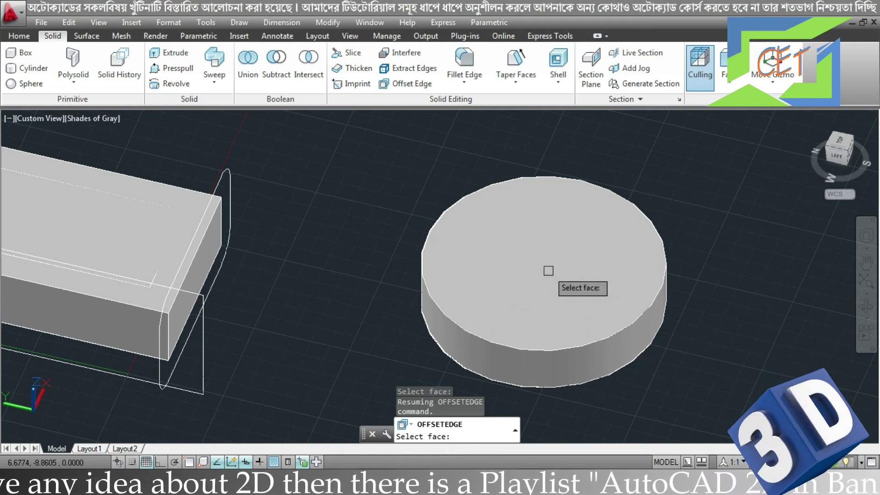
click(534, 280)
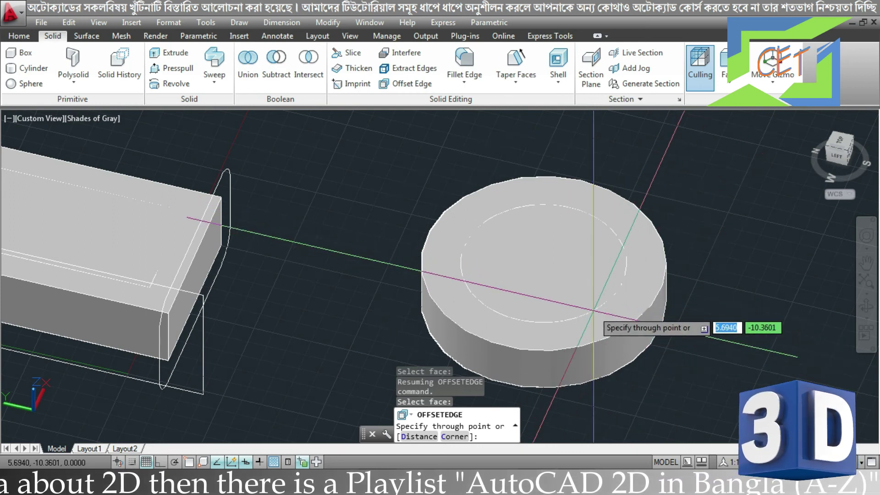
click(594, 311)
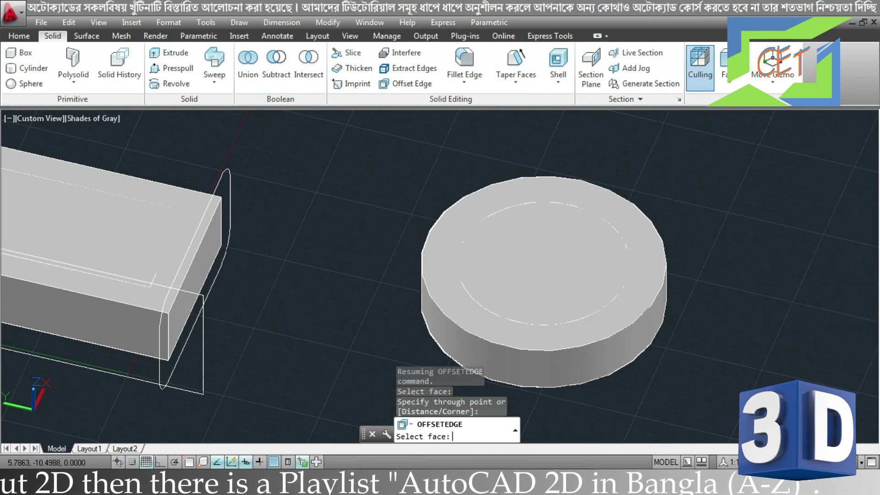
key(Escape)
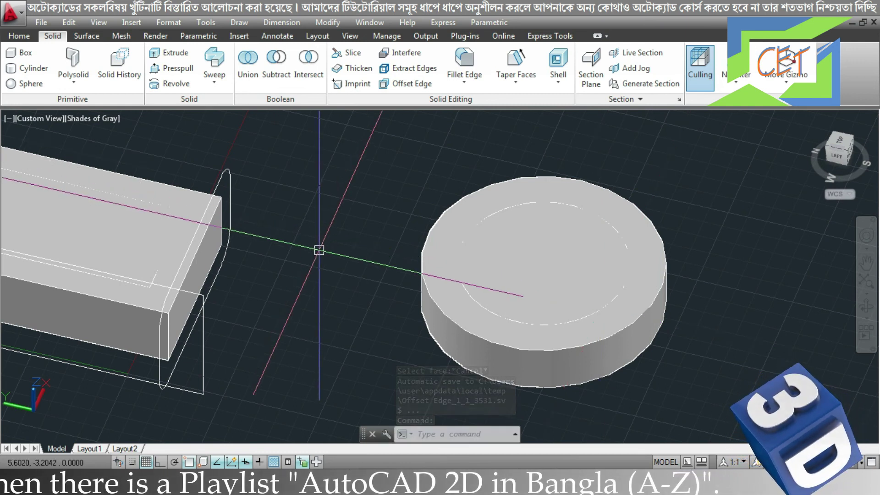
scroll(319, 250, down, 2)
scroll(319, 250, down, 2)
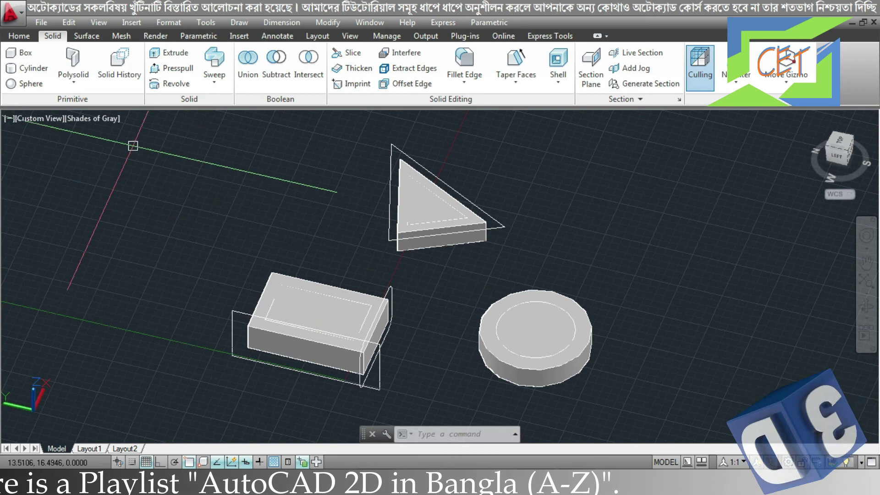
Change the visual style from Shades of Gray to 2D Wireframe and orbit the view
click(98, 120)
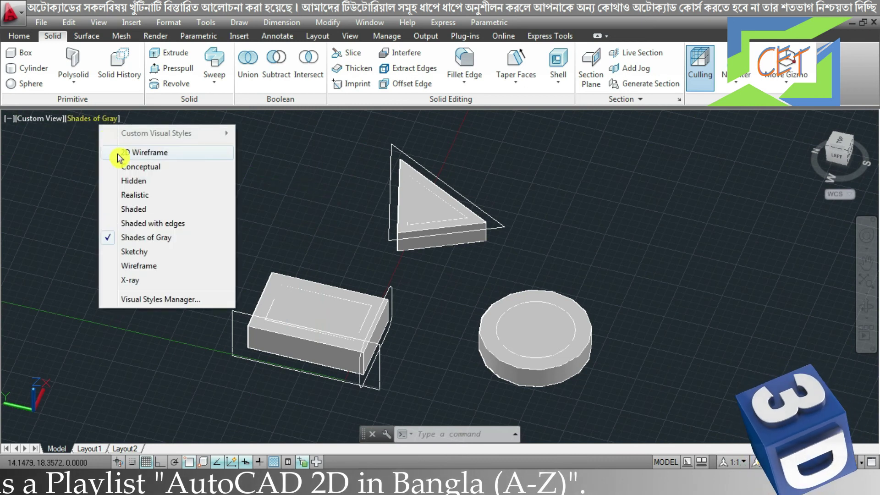
click(137, 152)
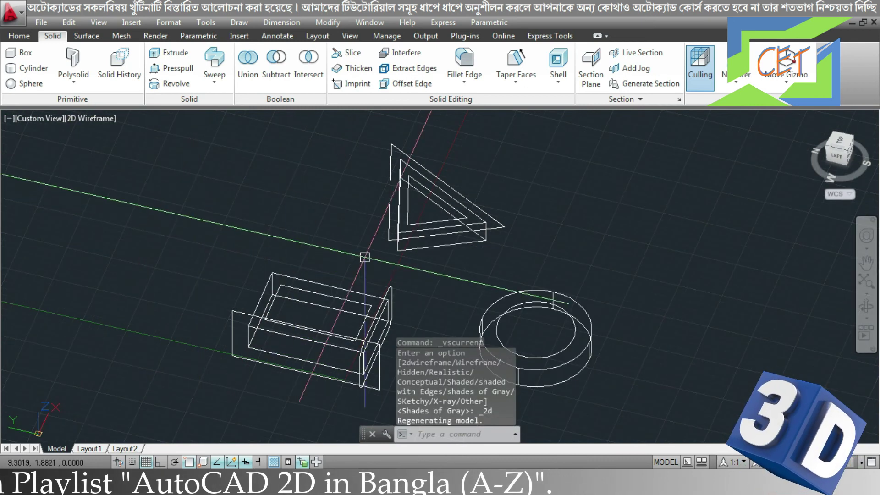
mouse_move(448, 311)
shift+middle_down()
mouse_move(406, 281)
mouse_move(426, 235)
mouse_move(392, 308)
mouse_move(448, 310)
mouse_move(495, 293)
mouse_move(526, 330)
mouse_move(442, 303)
mouse_move(426, 307)
shift+middle_up()
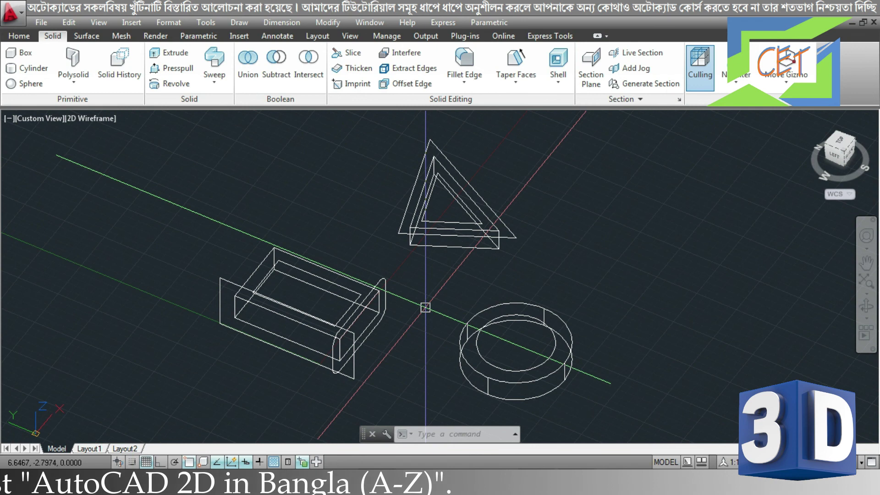